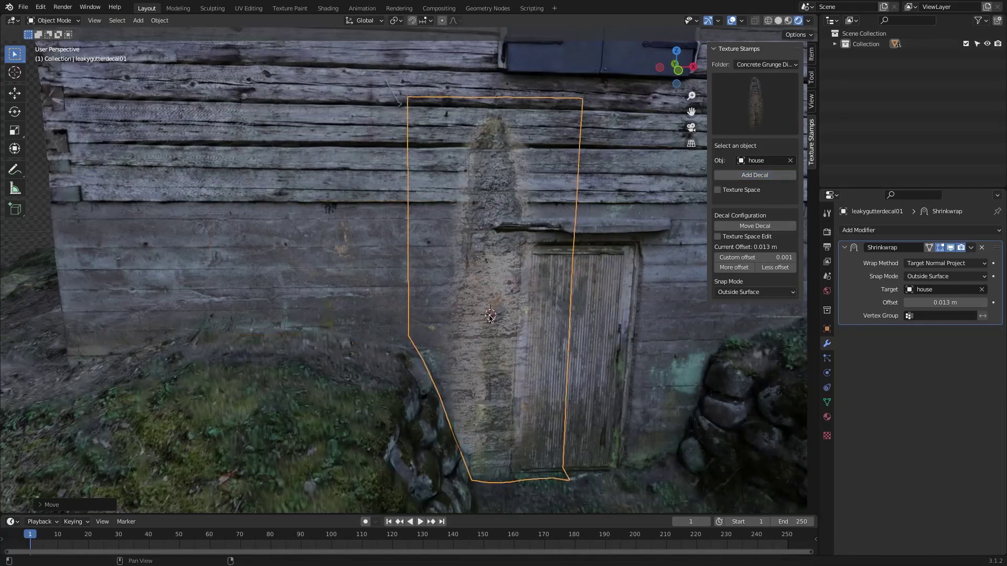
- Confirm the leakygutterdecal01 decal's new size and start moving it down the wall beside the door
click(593, 290)
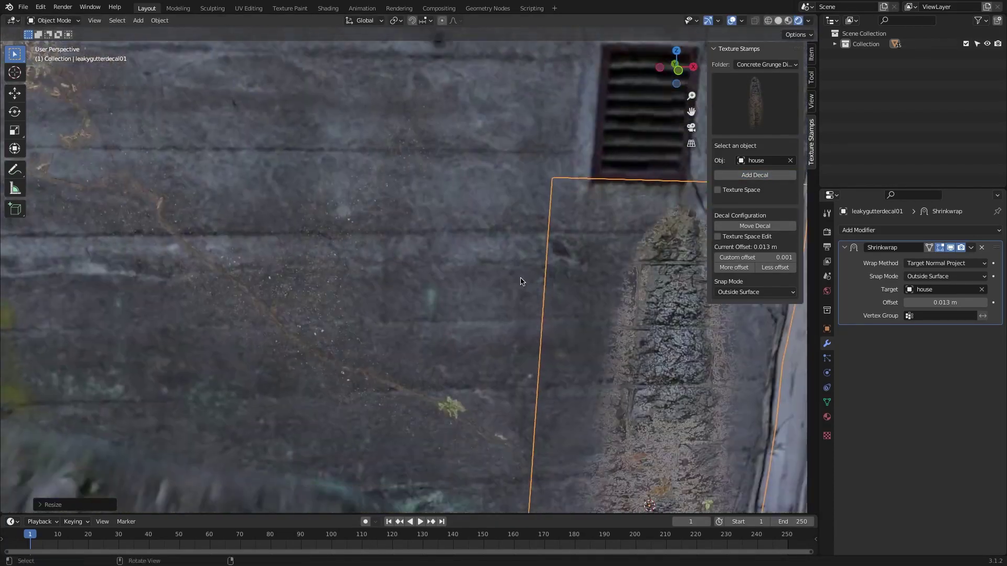
key(g)
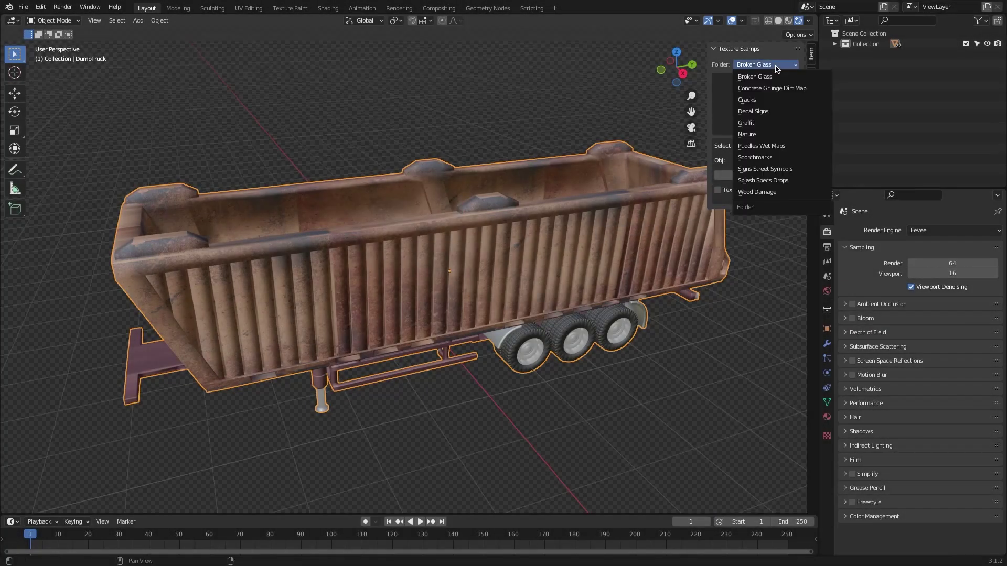
- Pick the Graffiti collection and push the pink-and-orange graffiti decal slightly off the truck surface
click(746, 122)
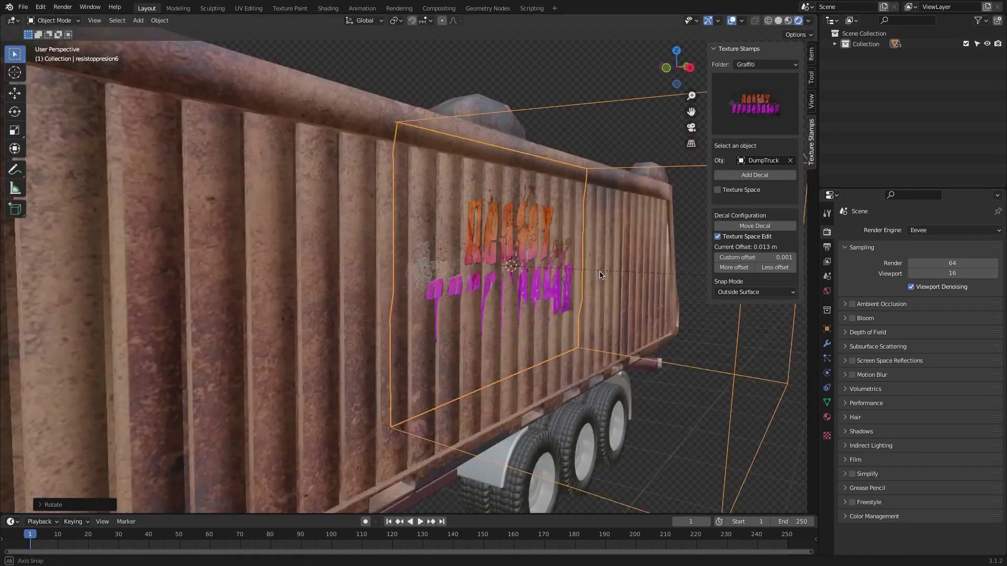
click(745, 269)
click(745, 269)
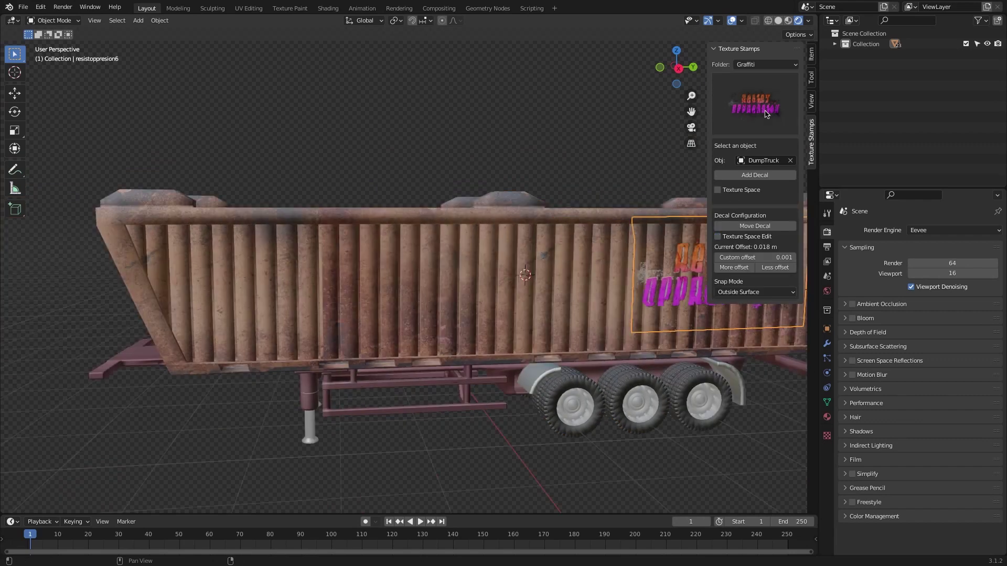
- Add the handwritten 'details are everything' graffiti to DumpTruck, rotated on X and scaled
click(754, 103)
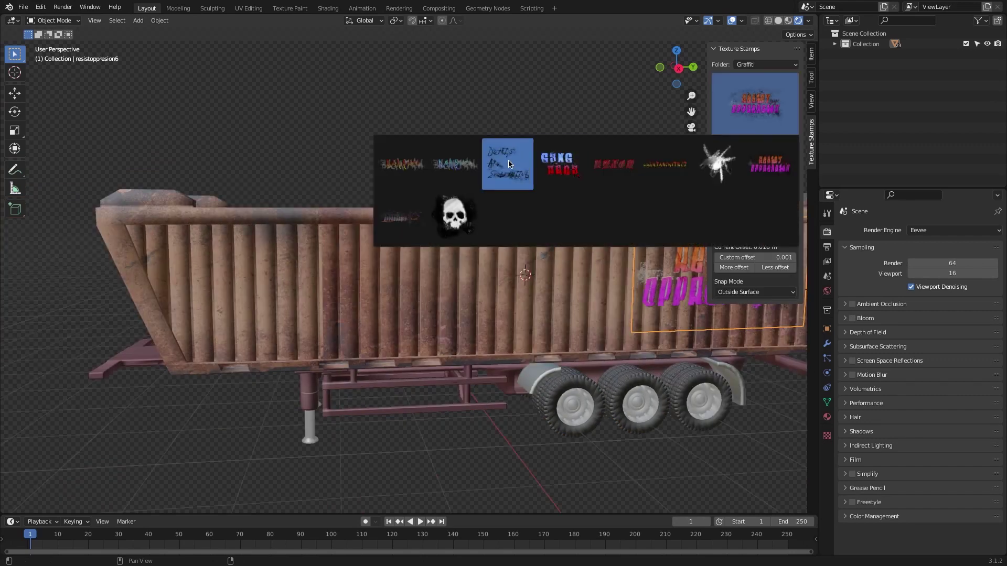
click(479, 257)
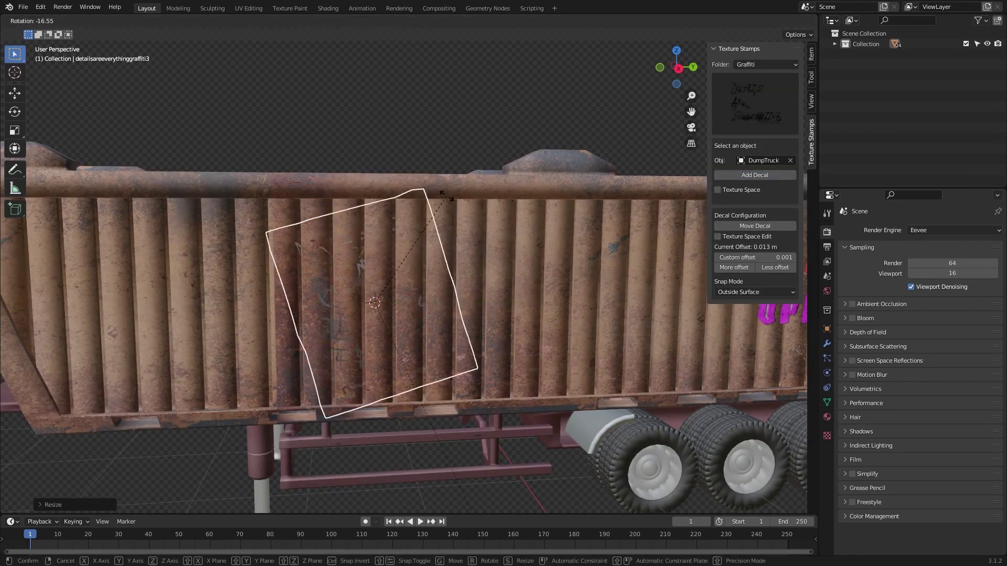
click(446, 196)
key(r)
key(x)
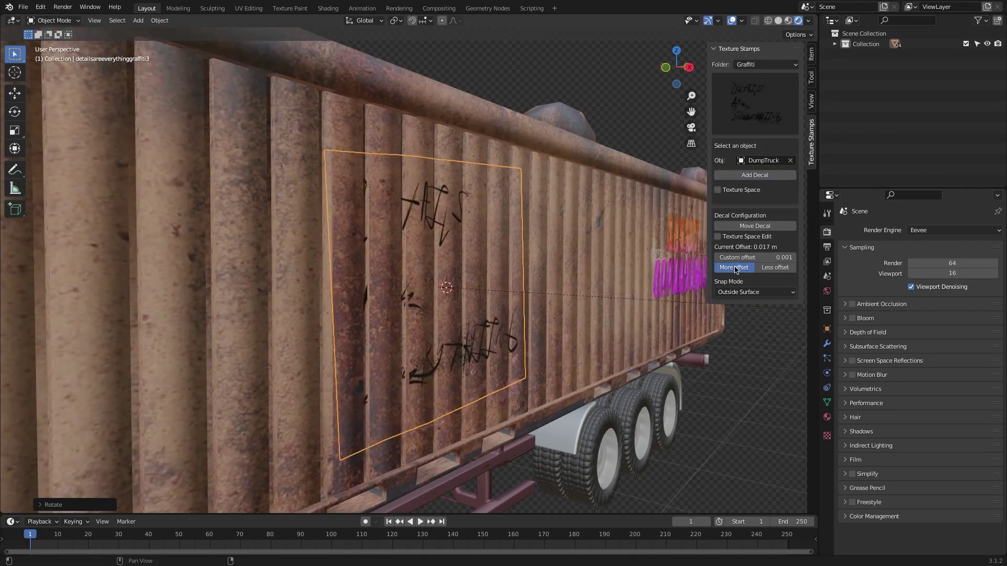
key(s)
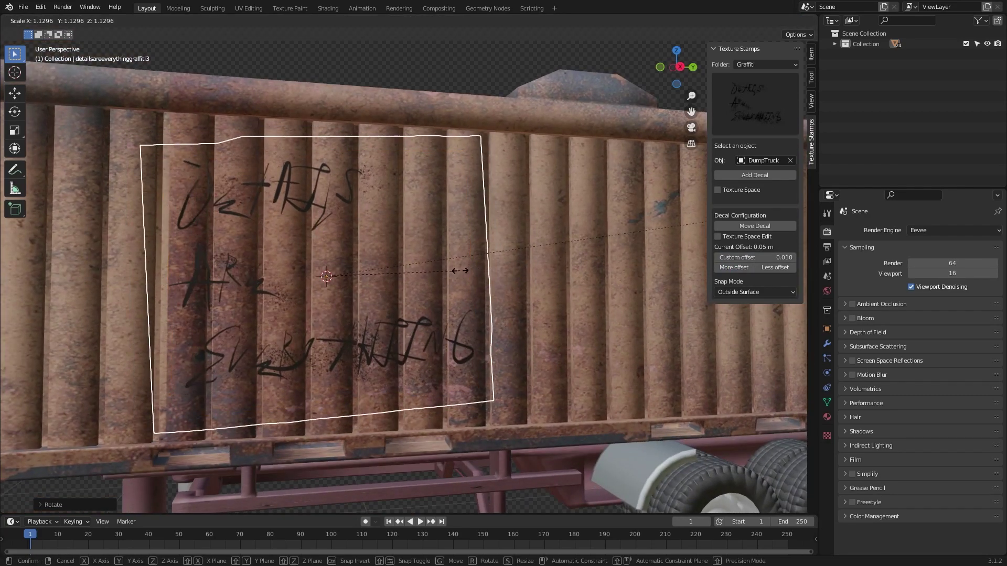
click(460, 271)
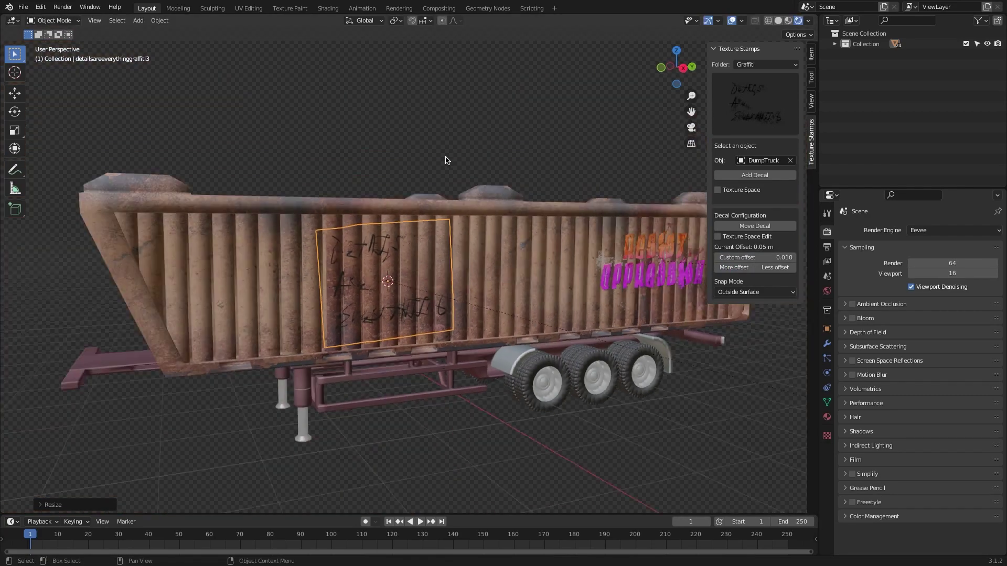
- Switch the stamp folder to Splash Specs Drops and show its thumbnails
click(766, 64)
click(784, 181)
click(754, 102)
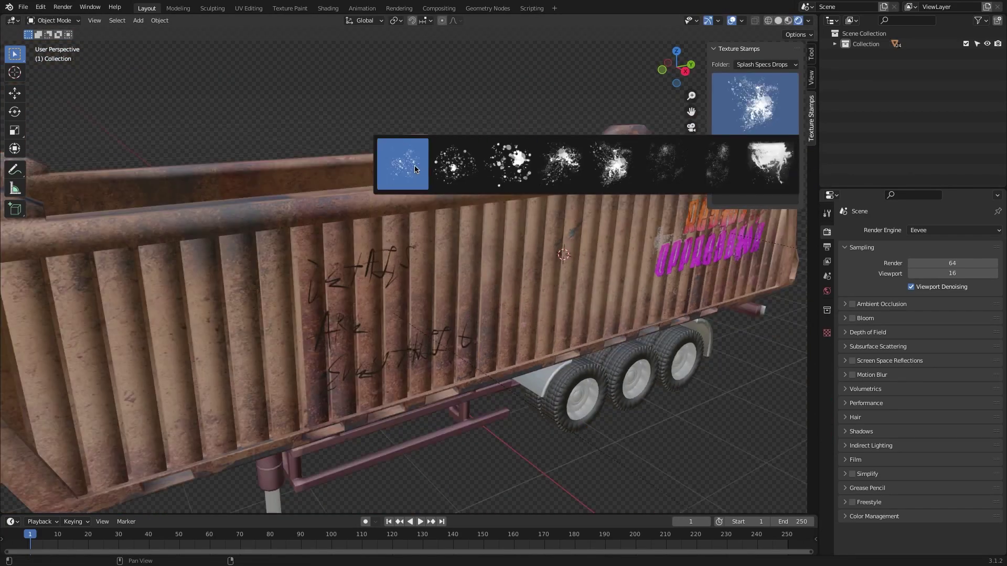
- Add a white splash-drops decal and move it onto the truck's back end
click(400, 162)
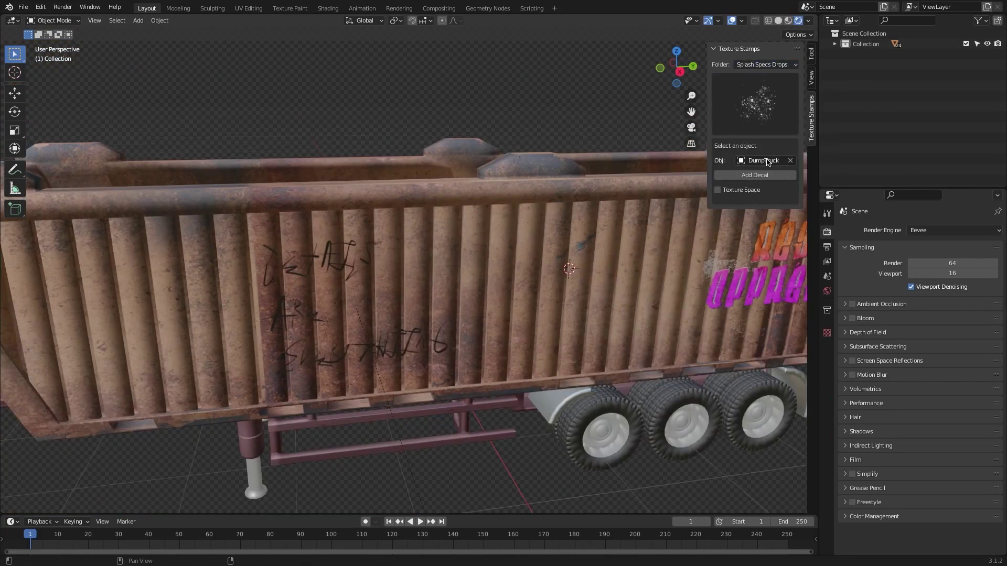
click(755, 174)
key(g)
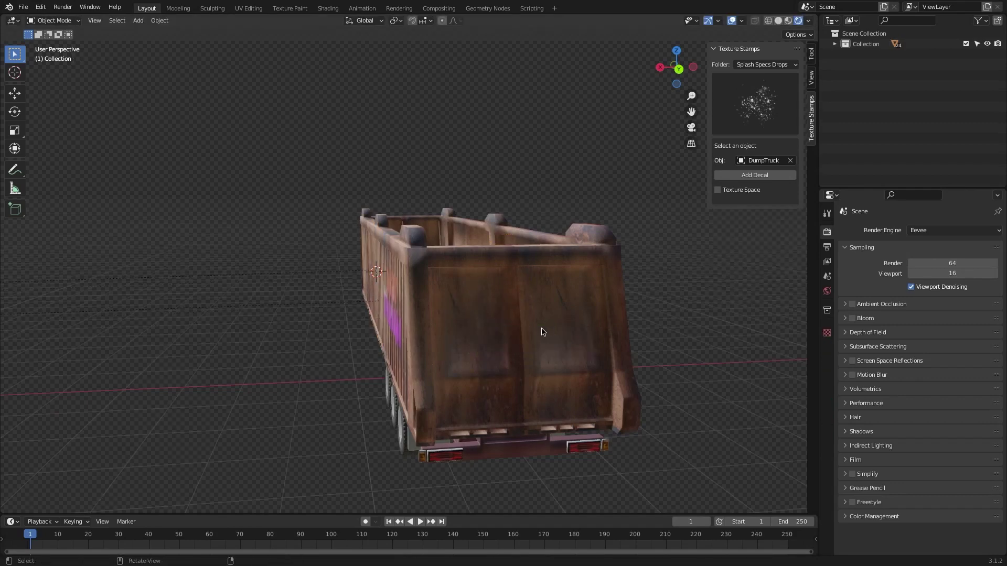
shift+middle_drag(539, 333, 437, 288)
click(493, 285)
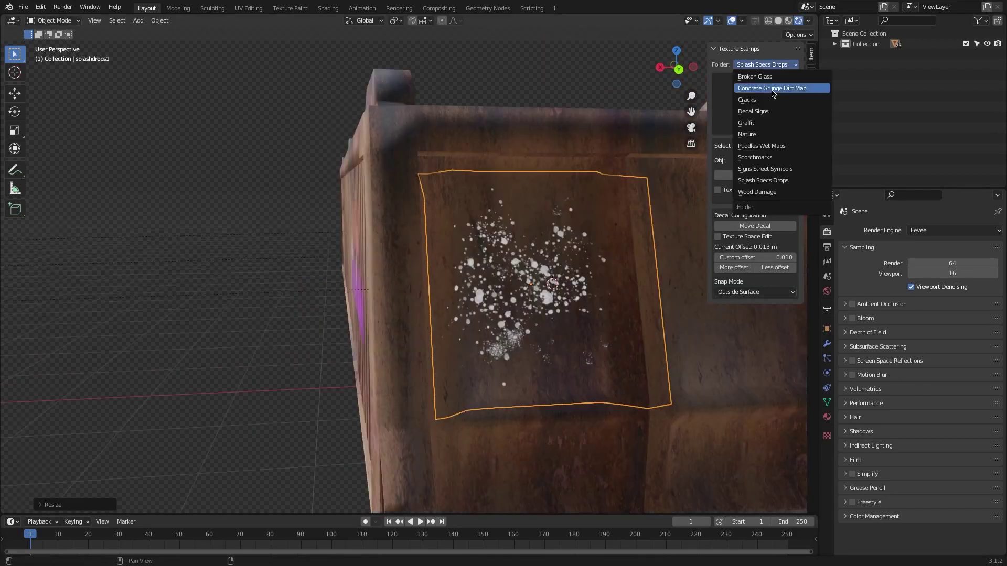
- Add the peeling pink paint decal from Concrete Grunge Dirt Map, then switch to the Nature folder
click(719, 79)
click(769, 89)
click(665, 321)
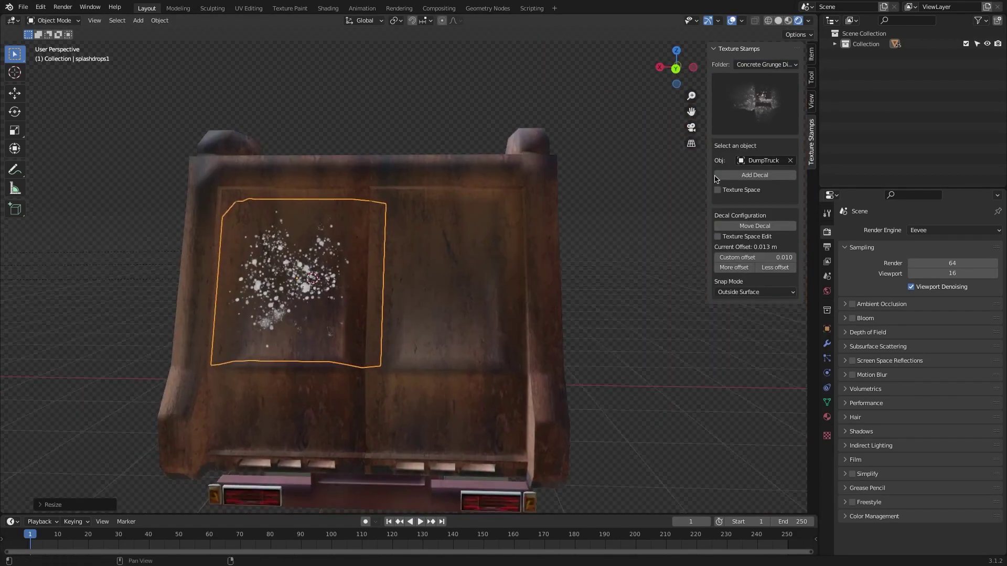
click(755, 175)
key(g)
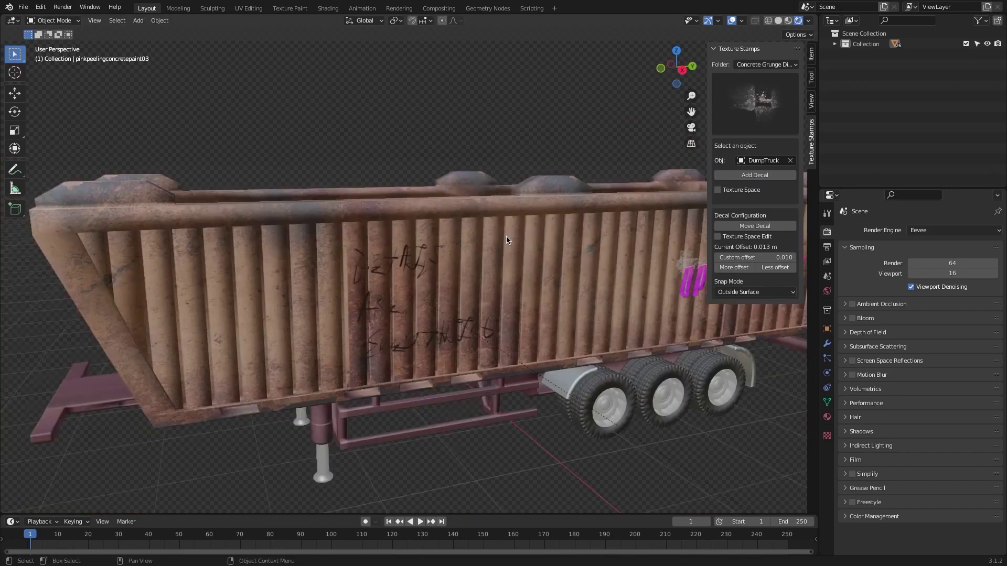
click(766, 64)
click(756, 125)
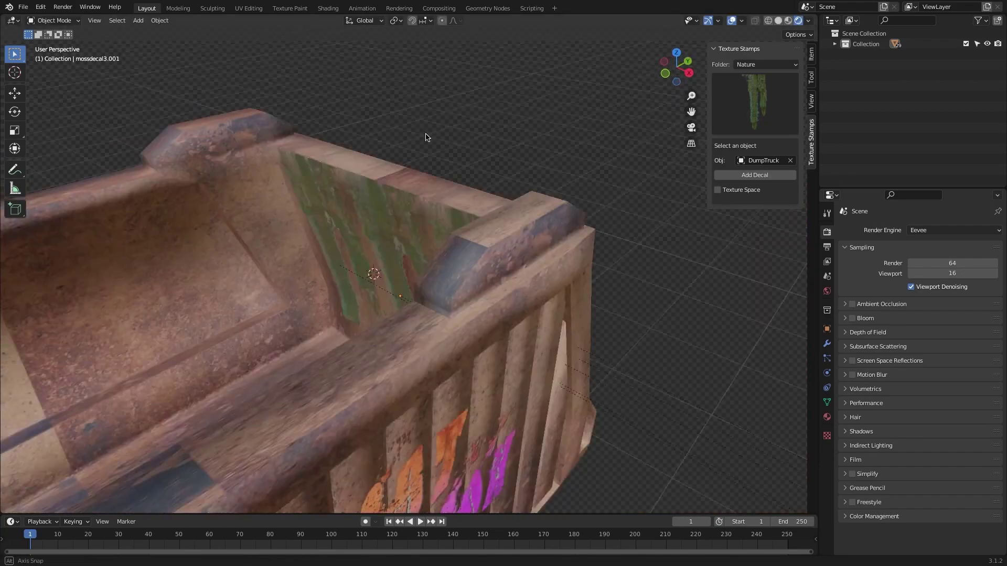
- Add the red-striped WARNING sign from Decal Signs, scaled and rotated onto the truck's side
click(779, 65)
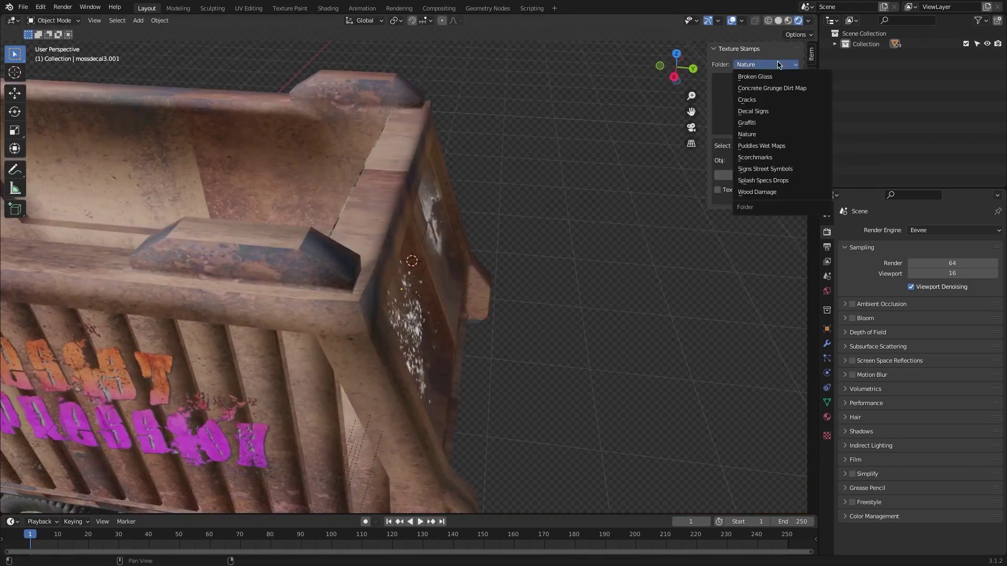
click(772, 112)
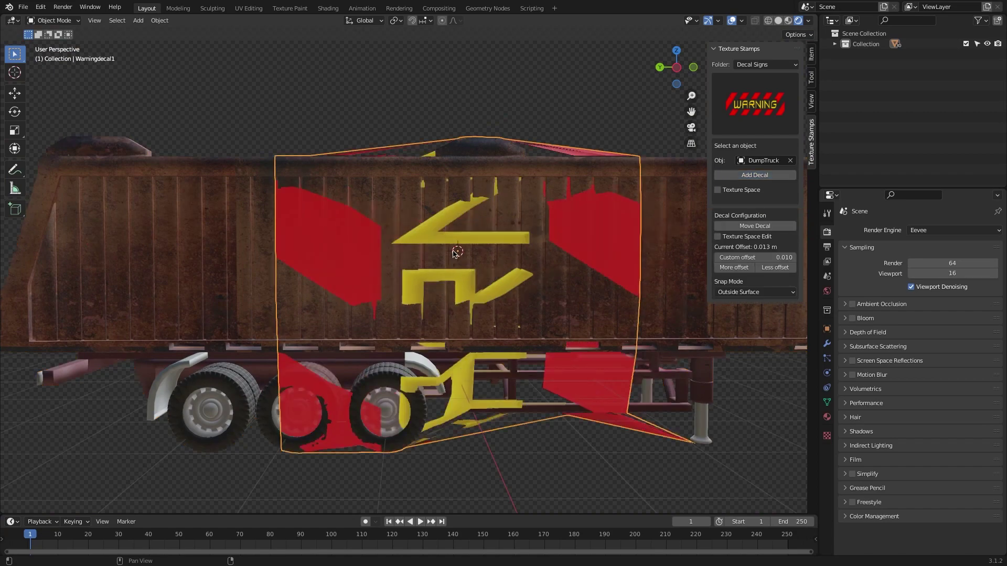
key(s)
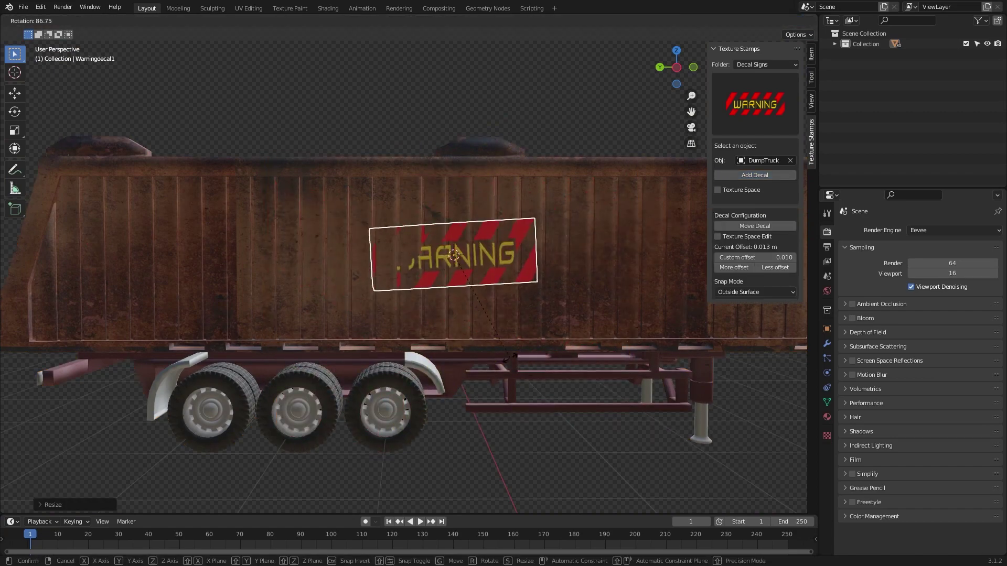
click(507, 358)
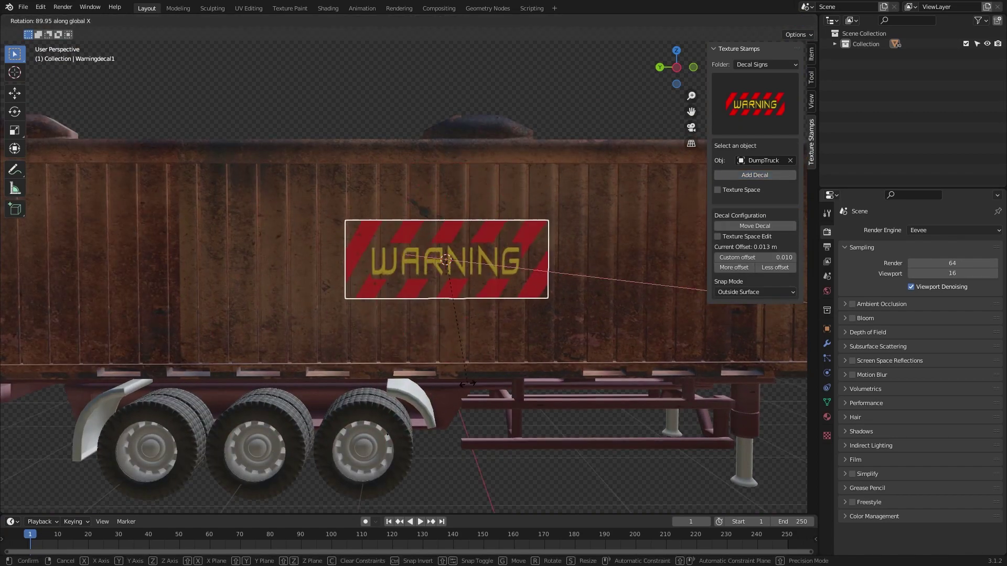
click(465, 384)
middle_drag(504, 220, 546, 190)
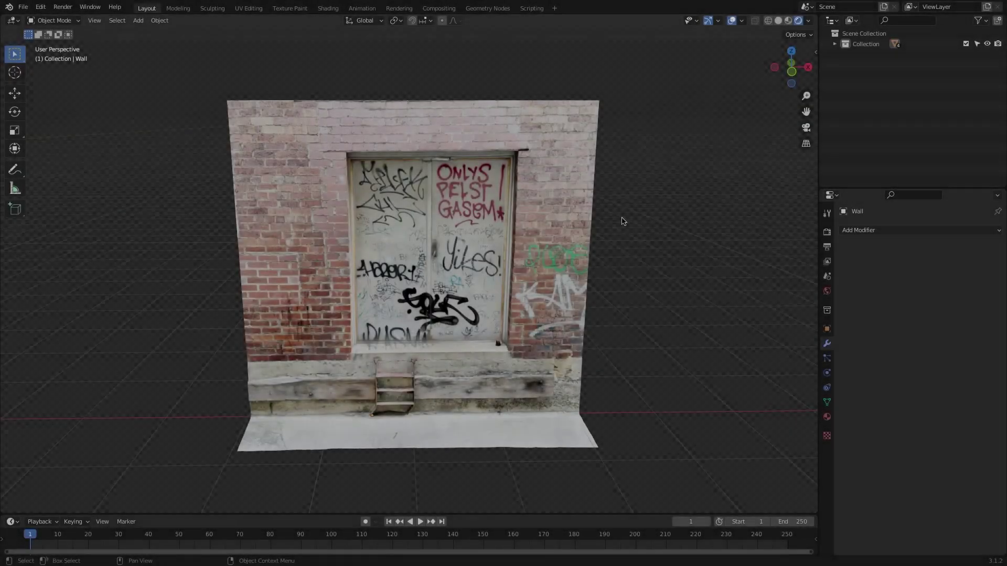
- Select the brick wall and show the Texture Stamps side panel
middle_drag(623, 218, 682, 199)
key(a)
key(n)
click(812, 138)
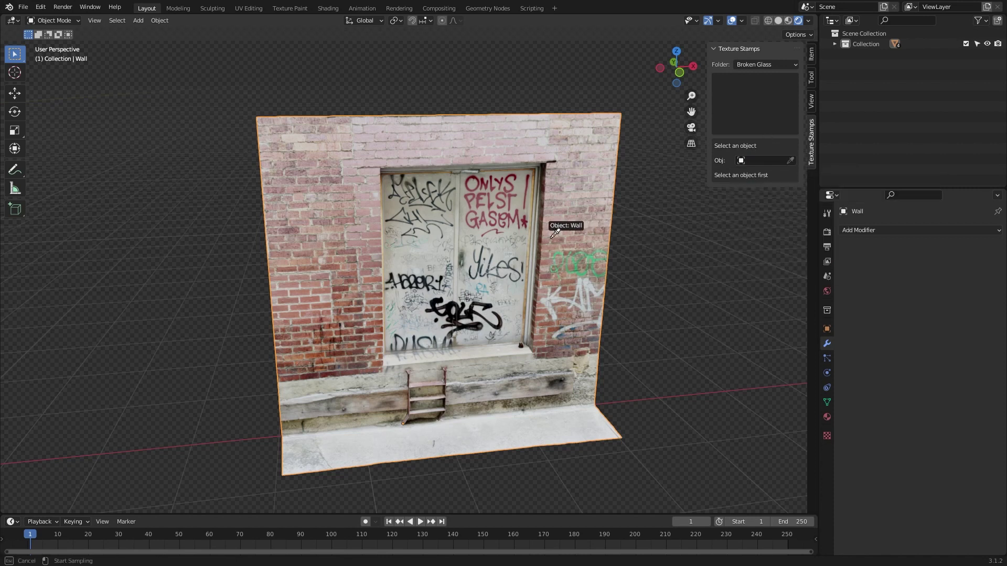
- Browse the Broken Glass, Concrete Grunge Dirt Map, Cracks, Decal Signs and Graffiti stamp previews
scroll(656, 227, up, 4)
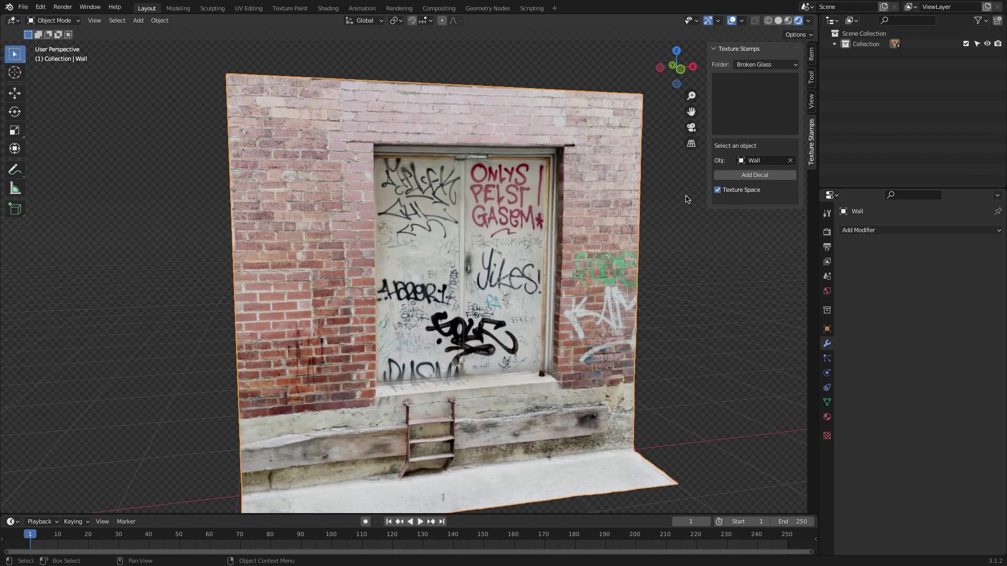
click(755, 105)
click(765, 64)
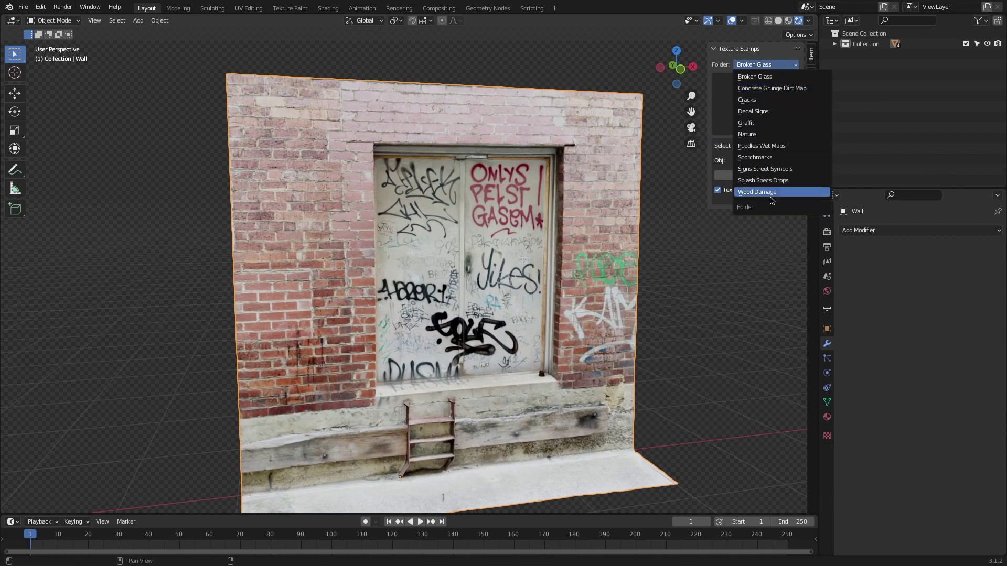
click(783, 89)
click(772, 102)
click(774, 64)
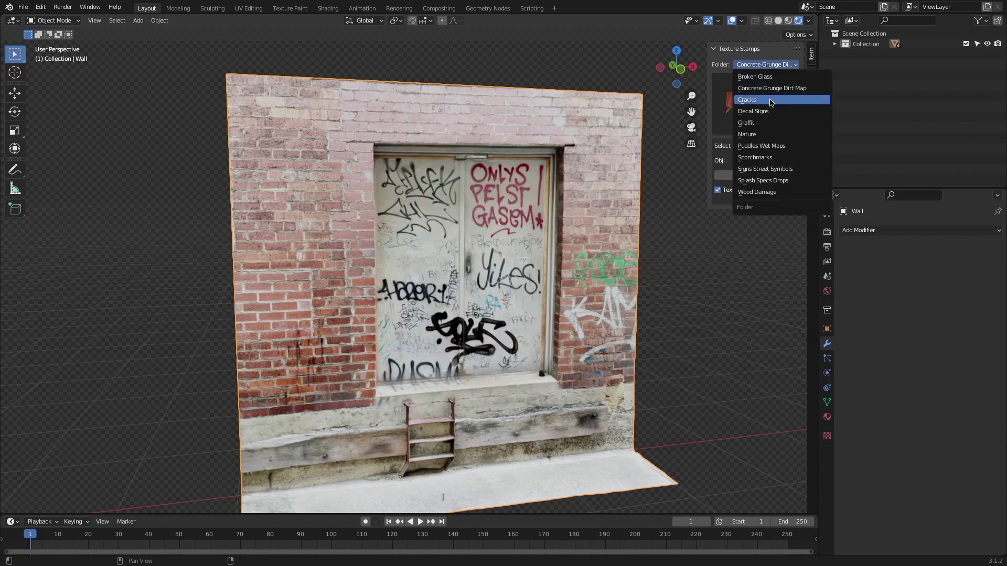
click(747, 99)
click(756, 105)
click(774, 65)
click(765, 103)
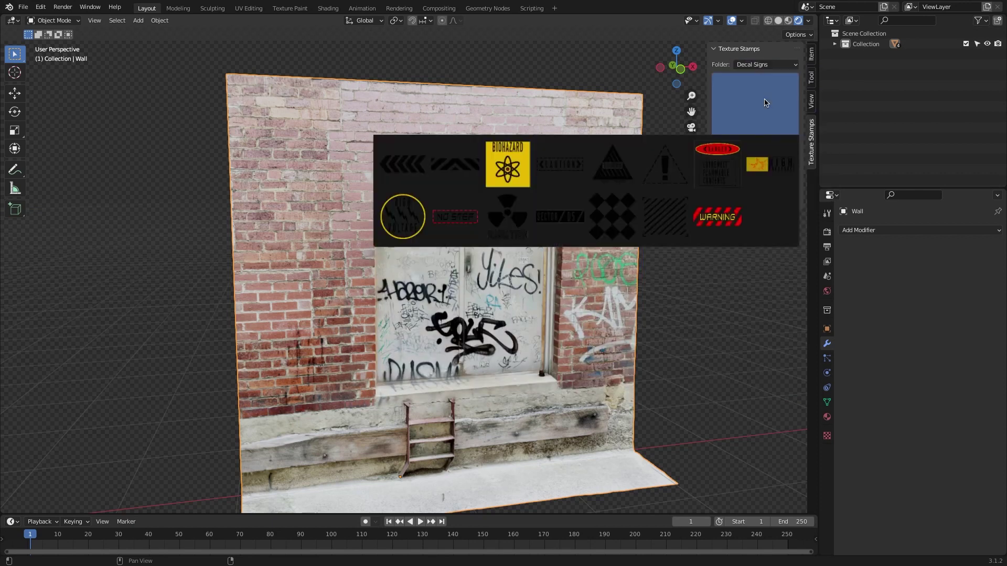
click(761, 111)
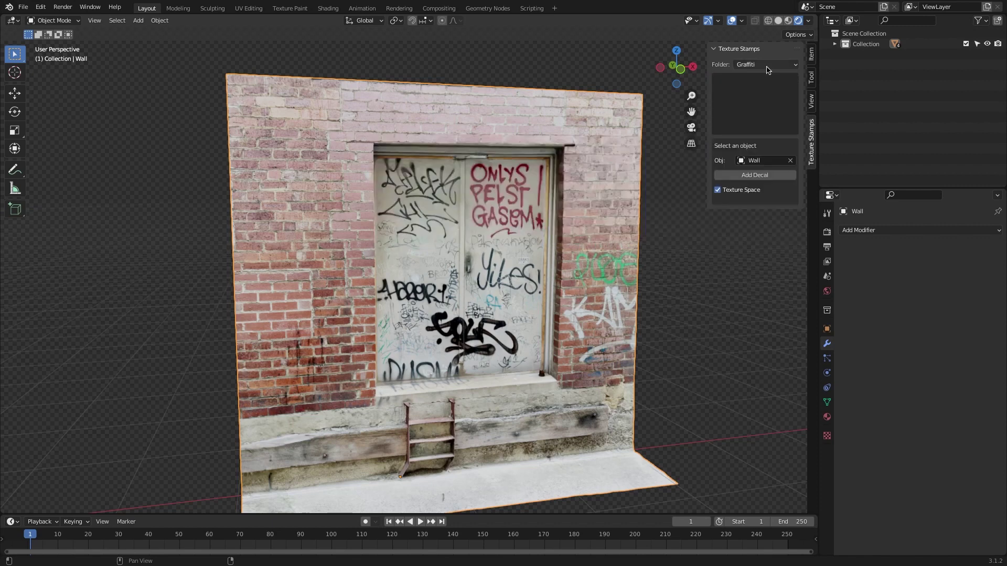
- Preview the Nature, Puddles Wet Maps, Scorchmarks, Splash Specs Drops and Wood Damage stamp folders
click(773, 64)
click(761, 129)
click(766, 105)
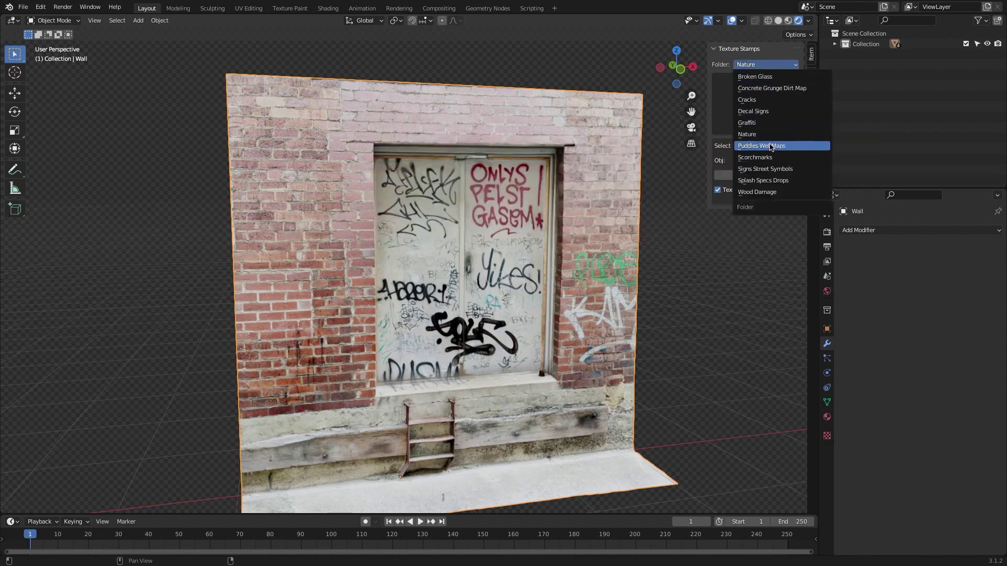
click(771, 122)
click(776, 65)
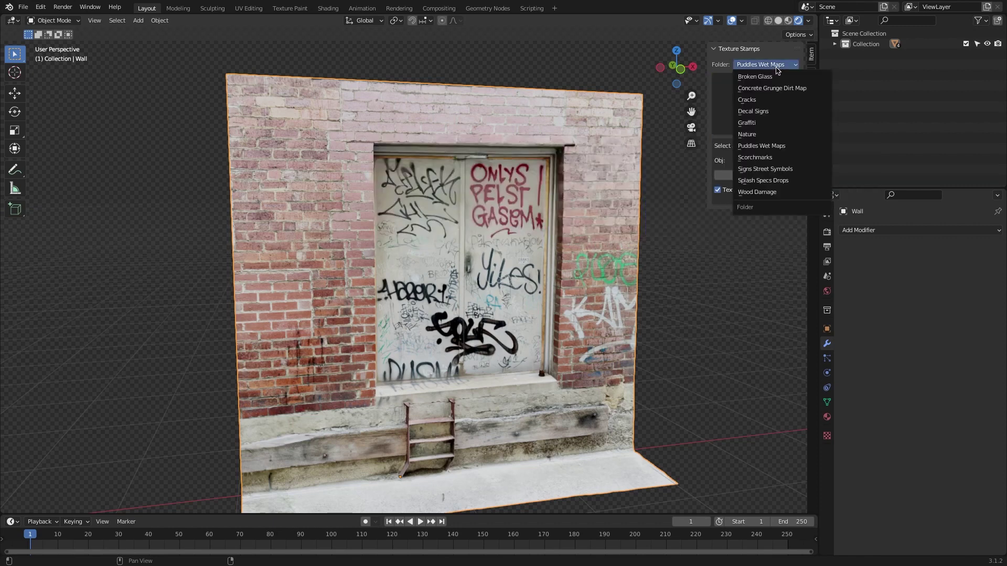
click(766, 158)
click(771, 105)
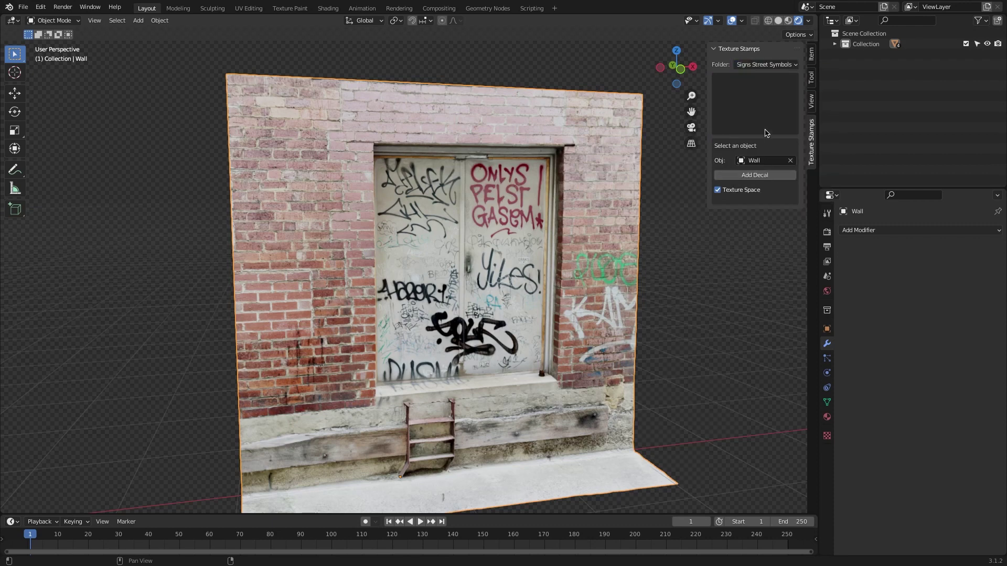
click(767, 121)
click(770, 65)
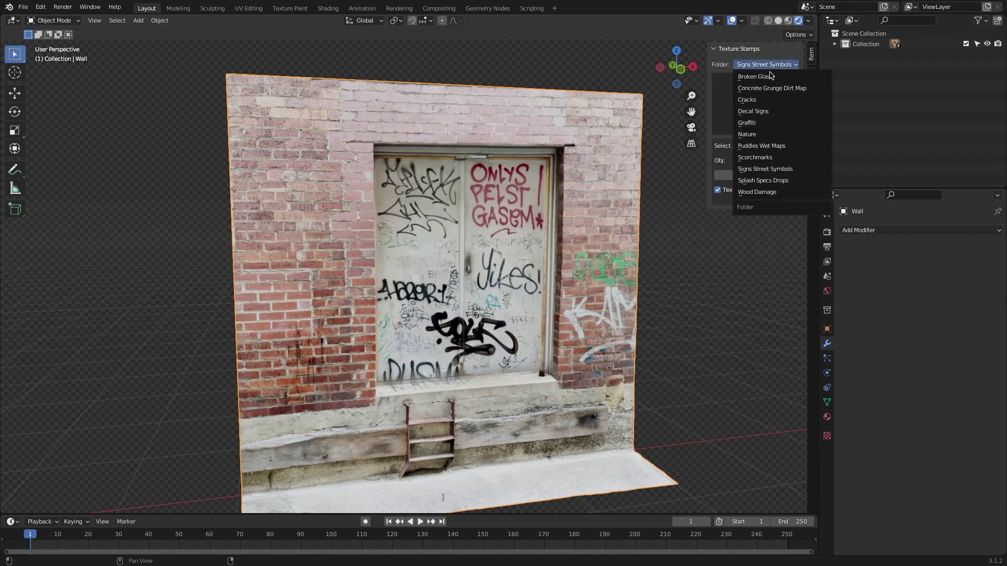
click(772, 181)
click(765, 103)
click(766, 65)
click(772, 190)
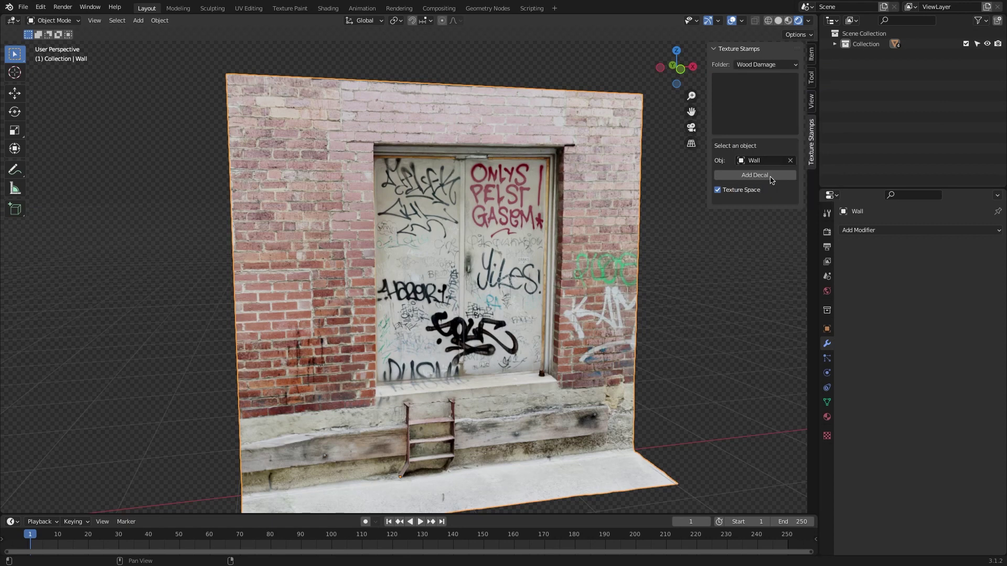
- Switch to the Signs Street Symbols folder and pick the yellow 46 number stamp
click(770, 65)
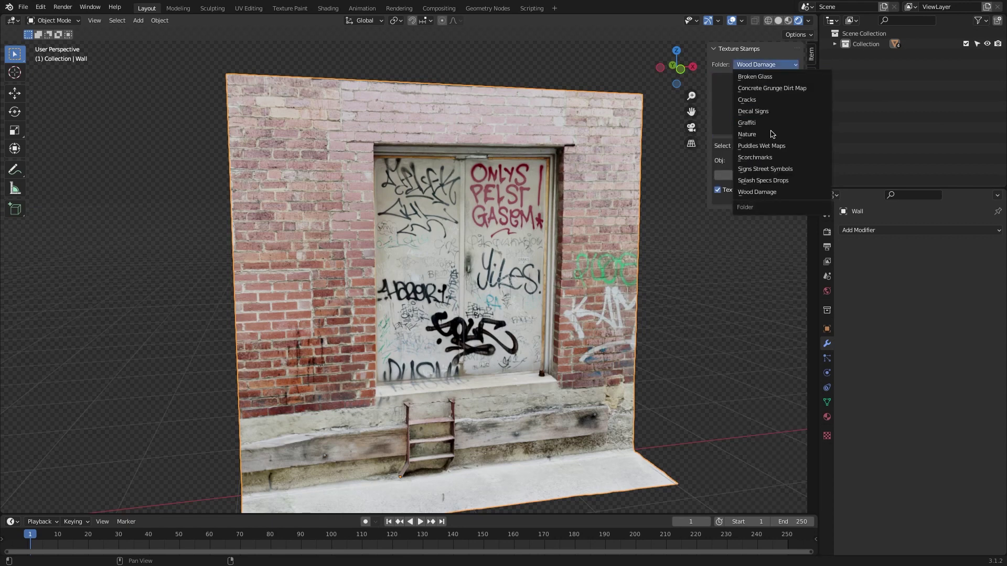
click(765, 169)
click(764, 130)
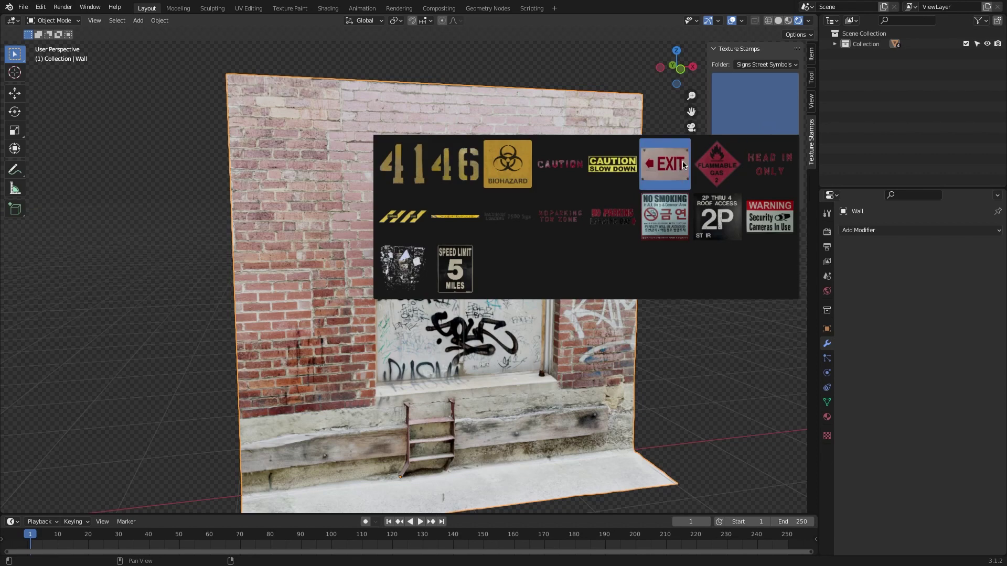
click(455, 162)
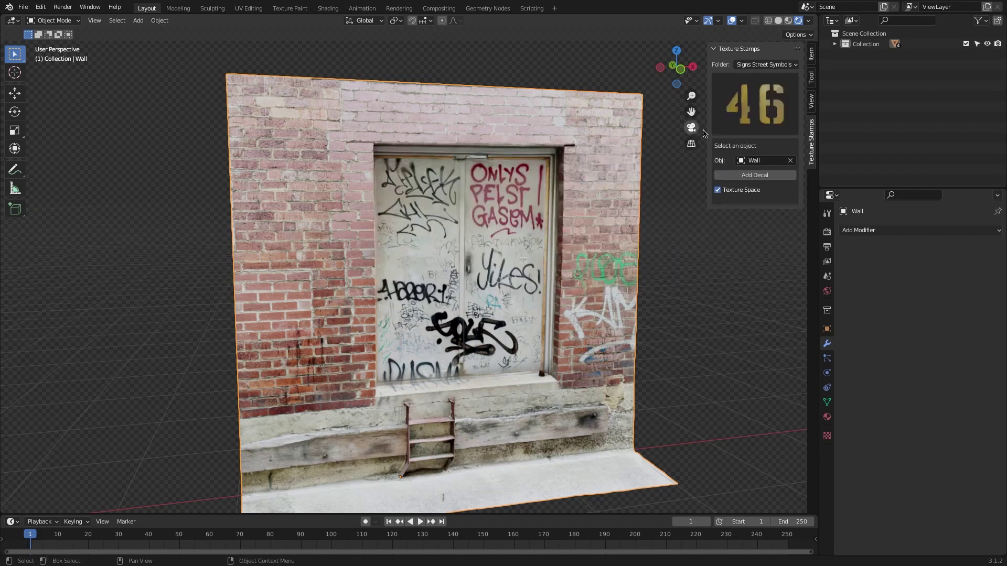
- Add the yellow 46 decal, then rotate, shrink and move it to the upper-left brickwork
click(773, 176)
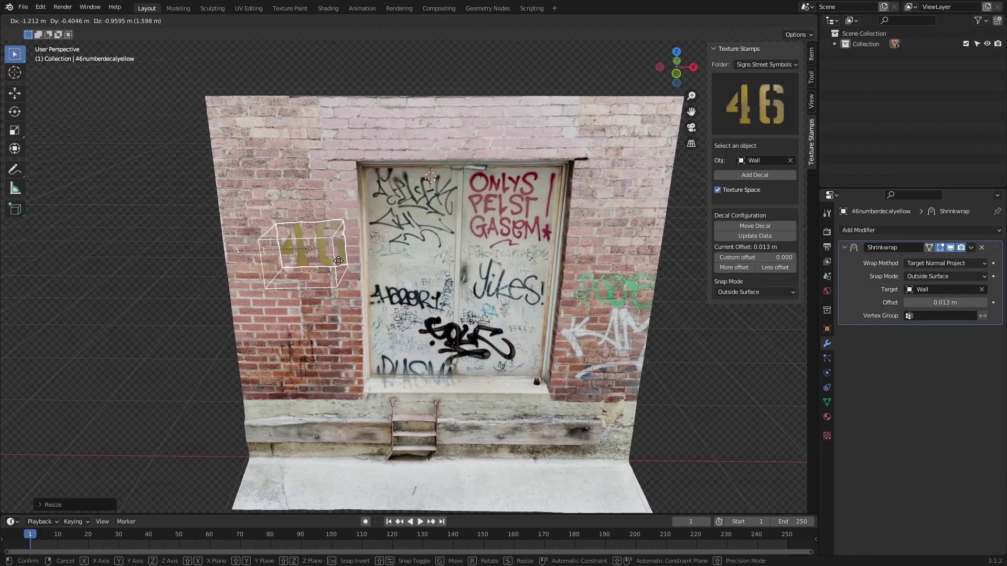
scroll(339, 259, up, 3)
click(376, 142)
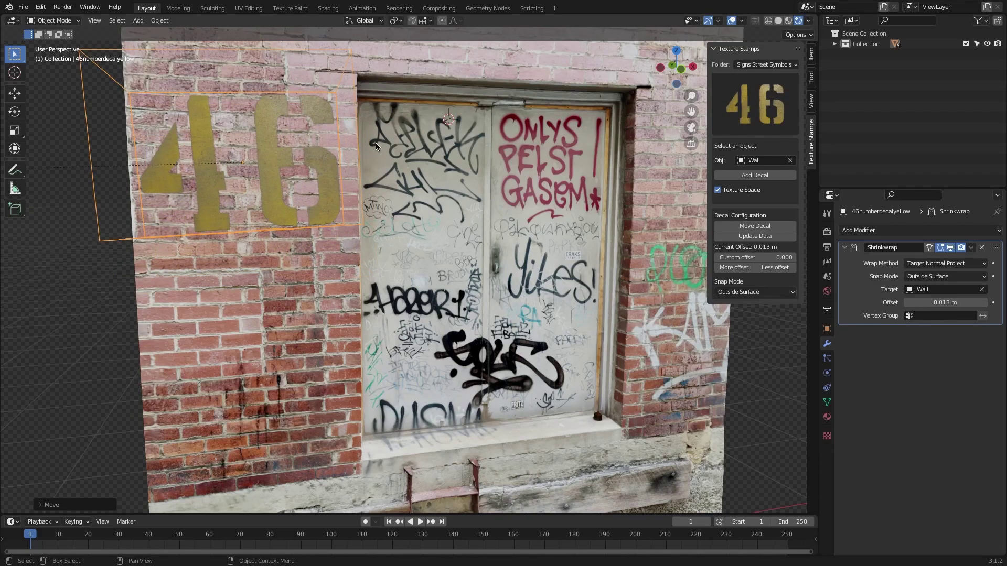
scroll(375, 142, up, 2)
key(r)
click(396, 164)
key(s)
click(362, 173)
scroll(421, 369, down, 2)
key(g)
click(515, 264)
- Make the Wall the target and place a skull graffiti decal on the door
scroll(515, 264, up, 2)
middle_drag(515, 265, 542, 243)
scroll(541, 242, down, 2)
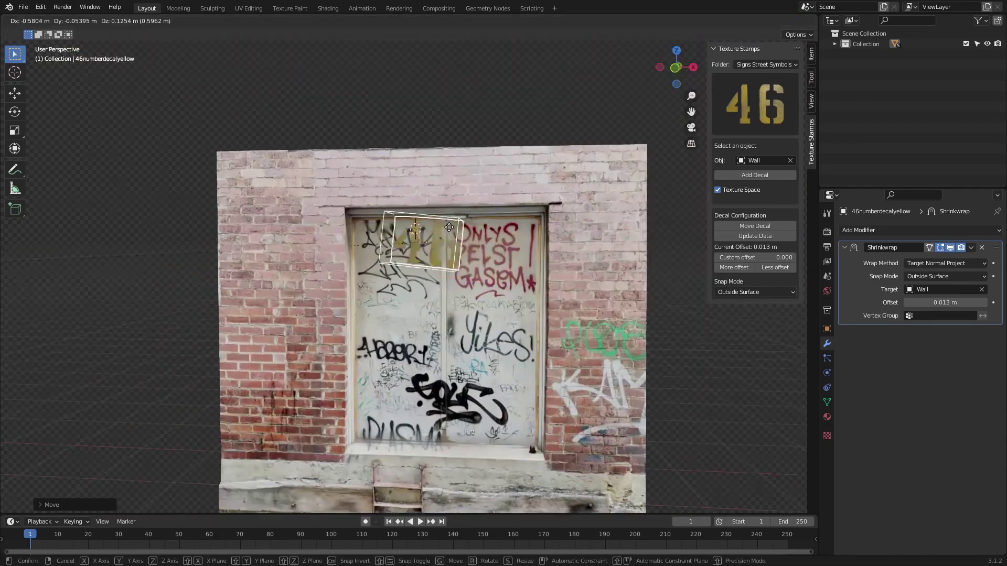
scroll(342, 212, down, 1)
click(343, 212)
middle_drag(343, 213, 419, 236)
click(756, 104)
click(766, 64)
click(756, 175)
scroll(472, 236, up, 3)
scroll(472, 236, down, 3)
click(755, 104)
- Add a Wood Damage decal on the wall's lower beam
click(766, 64)
click(766, 89)
click(756, 104)
click(785, 160)
click(756, 175)
scroll(525, 259, up, 4)
scroll(525, 260, down, 2)
scroll(524, 259, up, 1)
scroll(525, 260, down, 2)
- Switch the stamp folder to Cracks and show its thumbnails
click(765, 64)
click(765, 86)
click(755, 104)
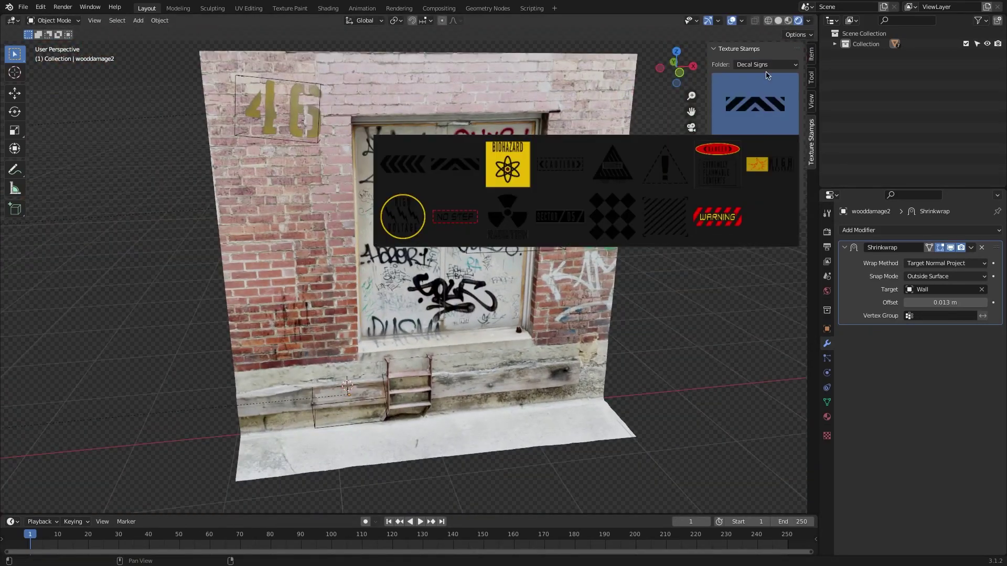
- Add a black grunge drip decal high on the wall above the door's right side
ctrl+scroll(768, 100, up, 1)
click(769, 160)
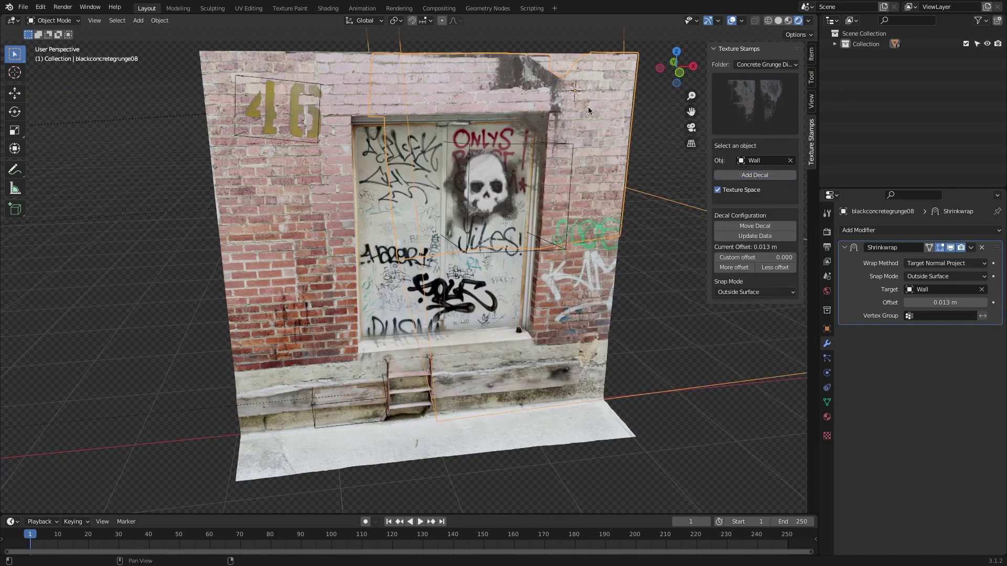
click(755, 175)
scroll(525, 199, up, 3)
scroll(531, 199, down, 2)
- Select the 46 number decal on the wall
middle_drag(531, 199, 503, 171)
click(292, 157)
scroll(469, 290, up, 3)
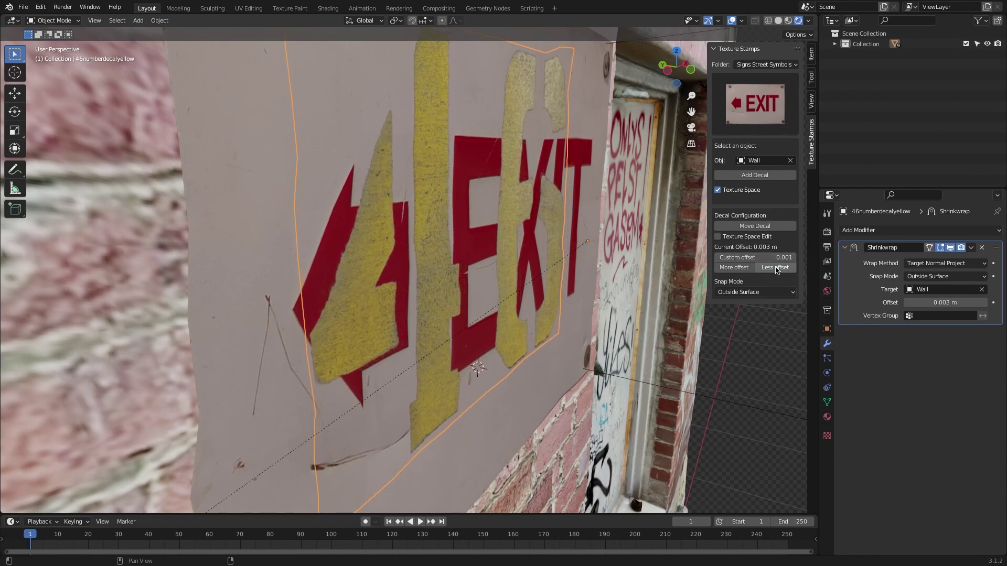
- Raise the 46 decal's surface offset in 0.01 custom steps until it sits over the EXIT sign
click(776, 268)
click(776, 268)
click(775, 268)
click(775, 268)
click(734, 268)
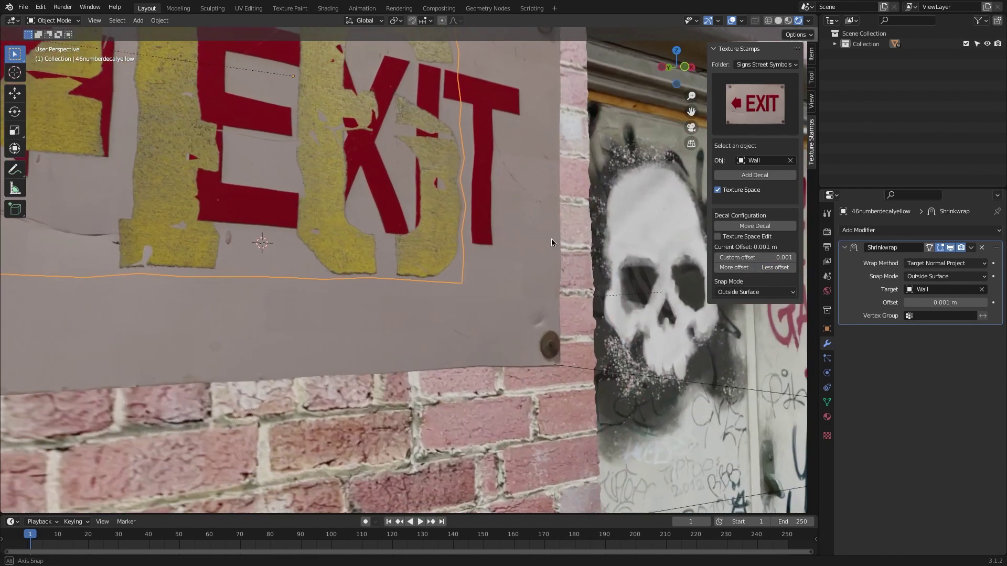
mouse_move(551, 238)
middle_down()
mouse_move(527, 262)
mouse_move(503, 211)
mouse_move(445, 202)
mouse_move(765, 258)
mouse_move(622, 237)
mouse_move(648, 255)
mouse_move(609, 256)
mouse_move(533, 235)
middle_up()
click(743, 269)
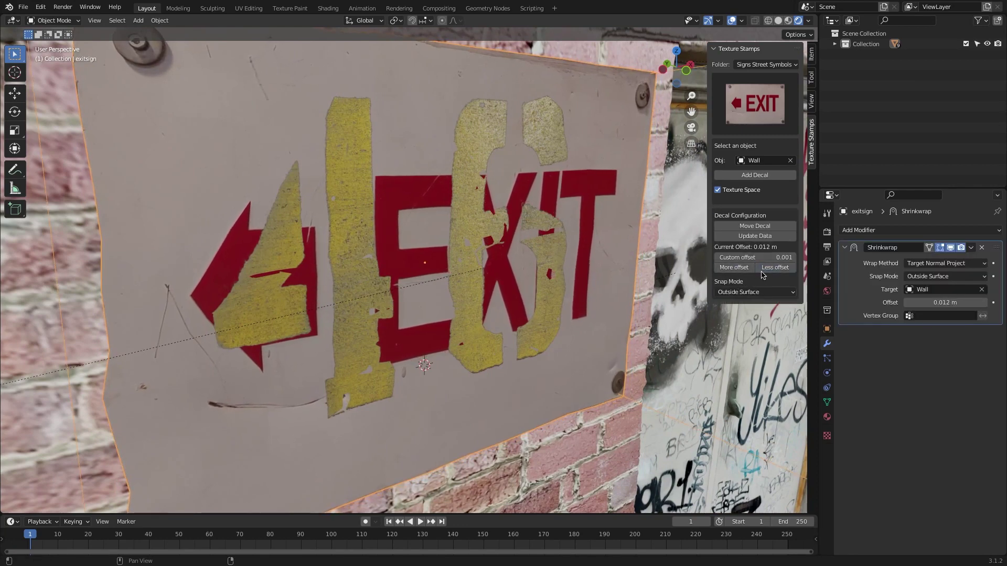
middle_drag(553, 254, 765, 279)
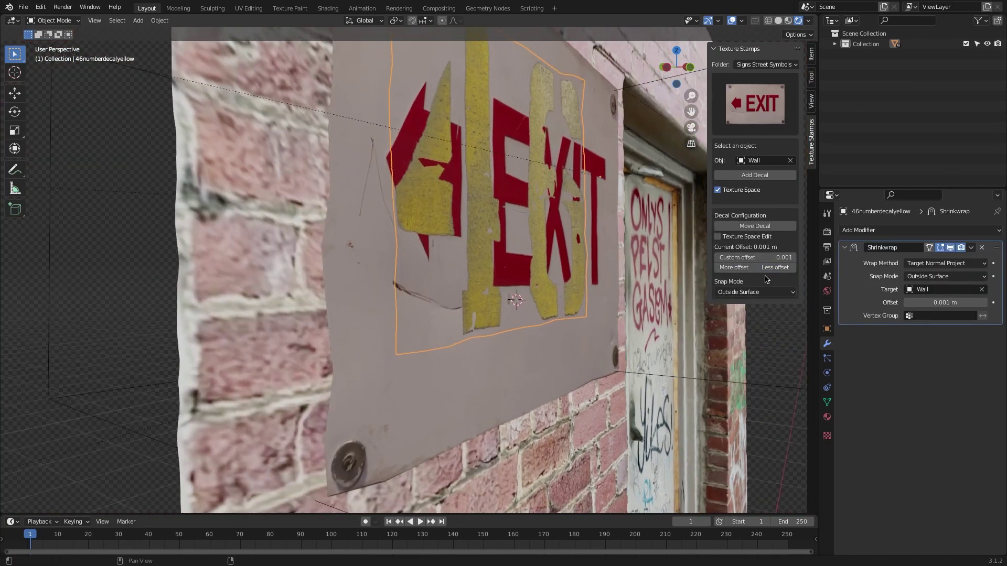
click(734, 267)
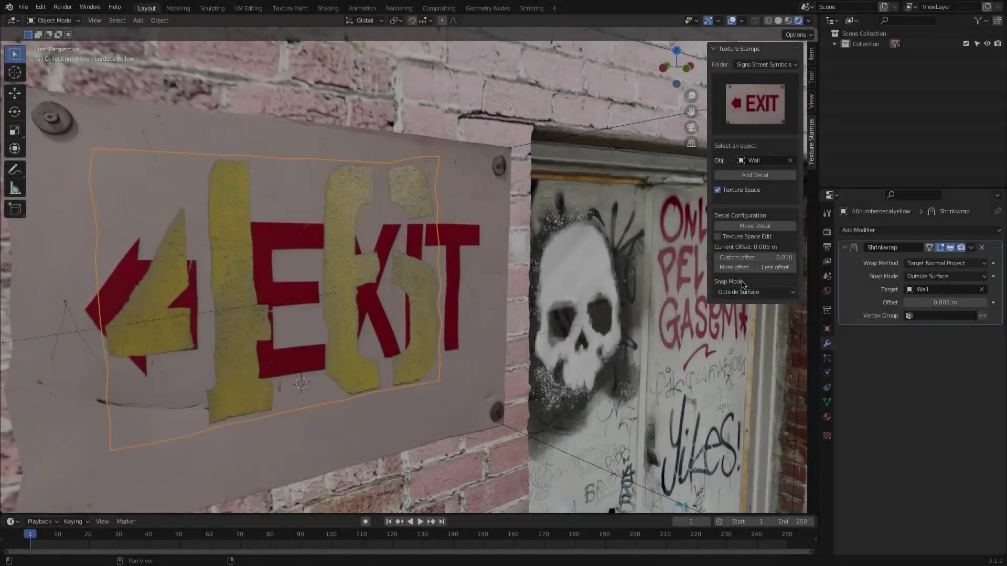
click(766, 257)
text(0.01)
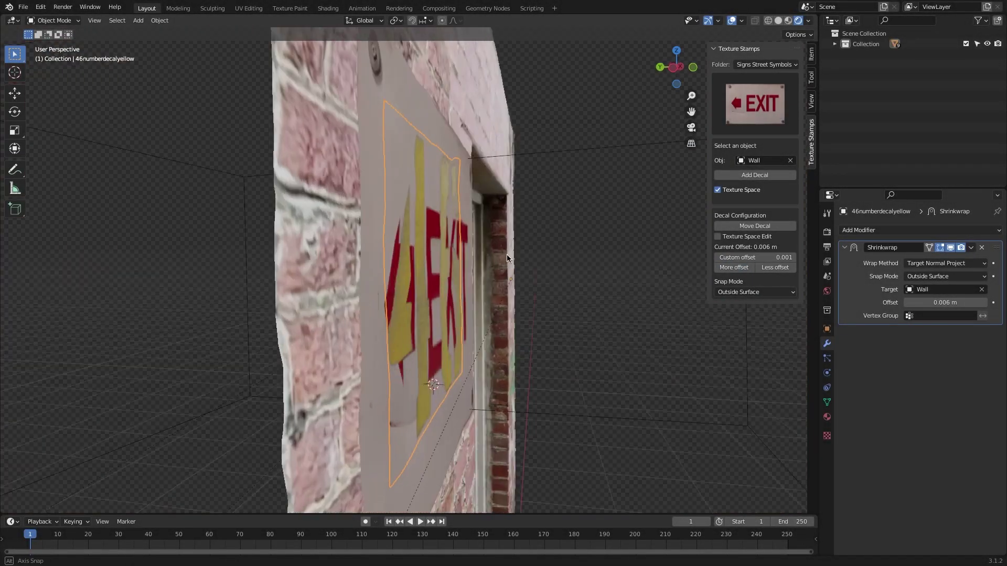
click(736, 268)
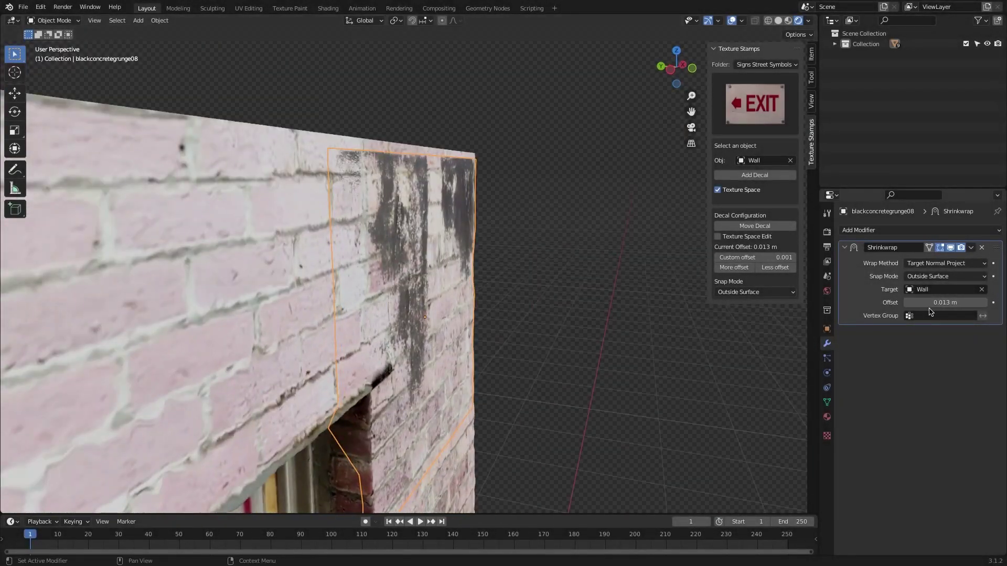
- Set the decal offset to 0.003 m, then add a Puddles Wet Maps puddle and move it onto the pavement
drag(945, 303, 934, 303)
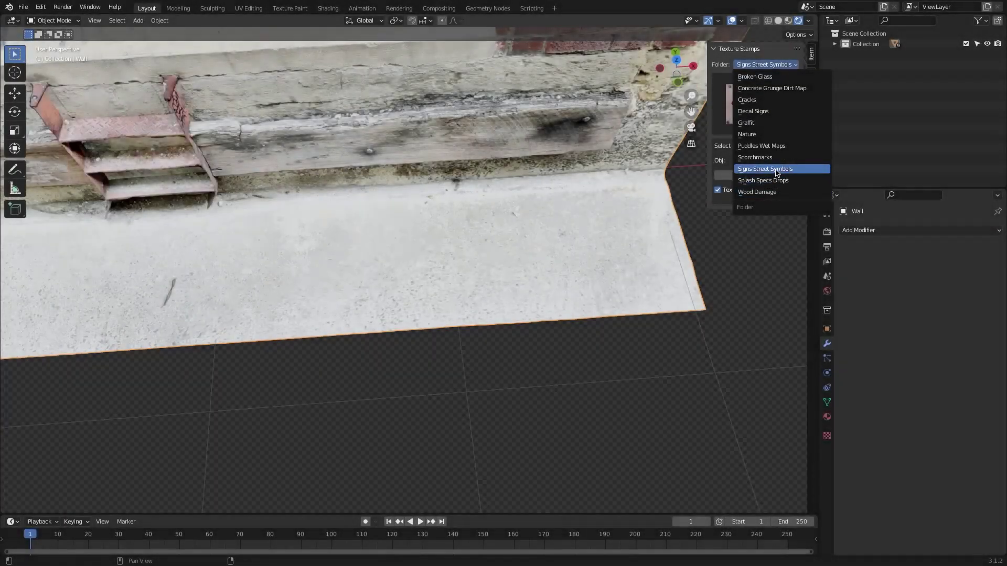
click(764, 168)
click(755, 175)
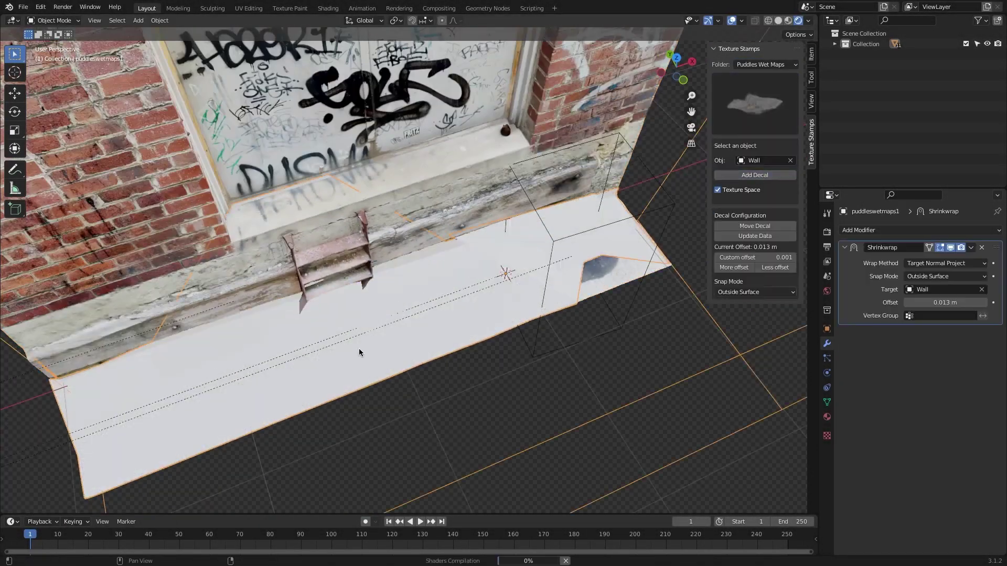
key(g)
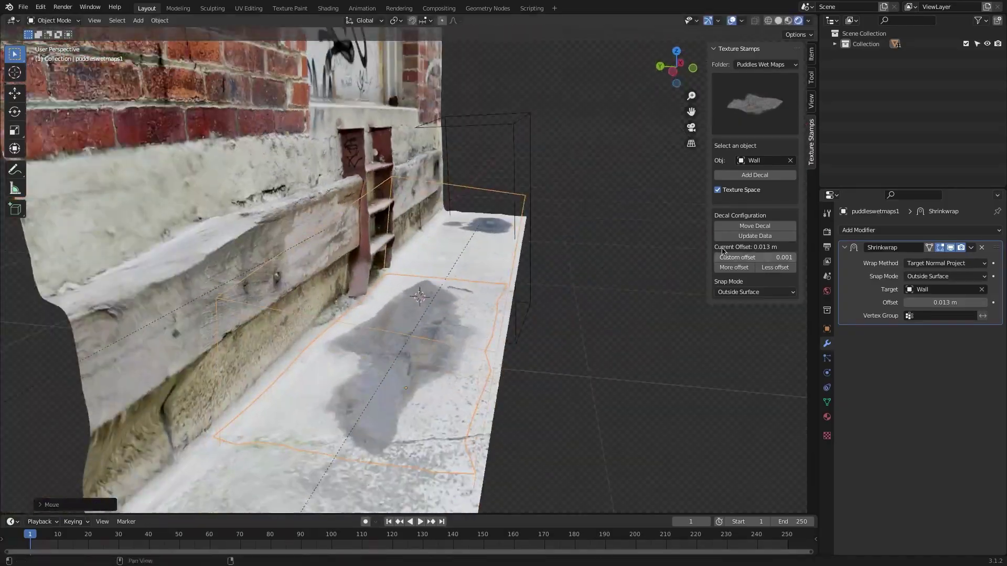